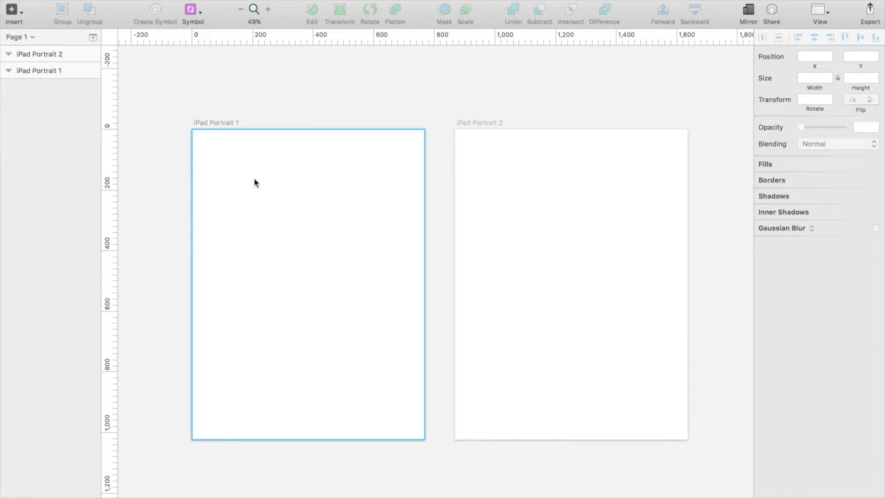
Draw a rectangle about 199 × 191 and a circle about 220 × 220 on the iPad Portrait 1 artboard.
{"action": "left_click", "coordinate": [239, 187]}
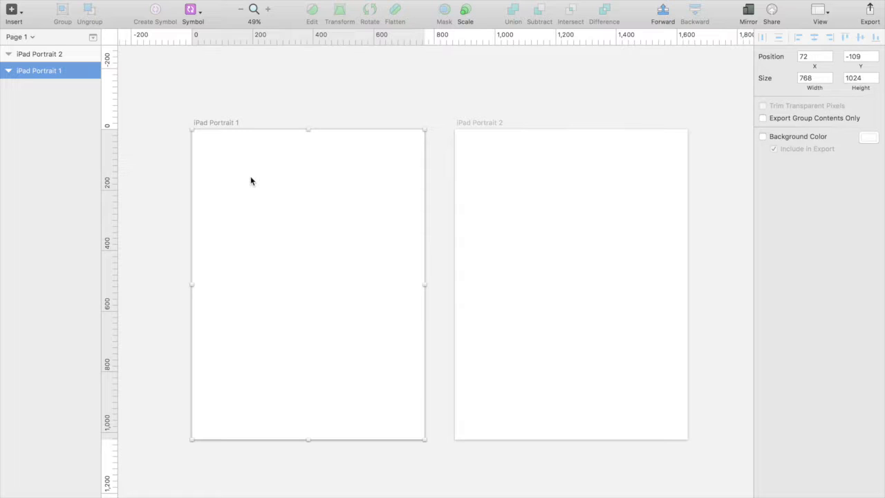
{"action": "key", "text": "r"}
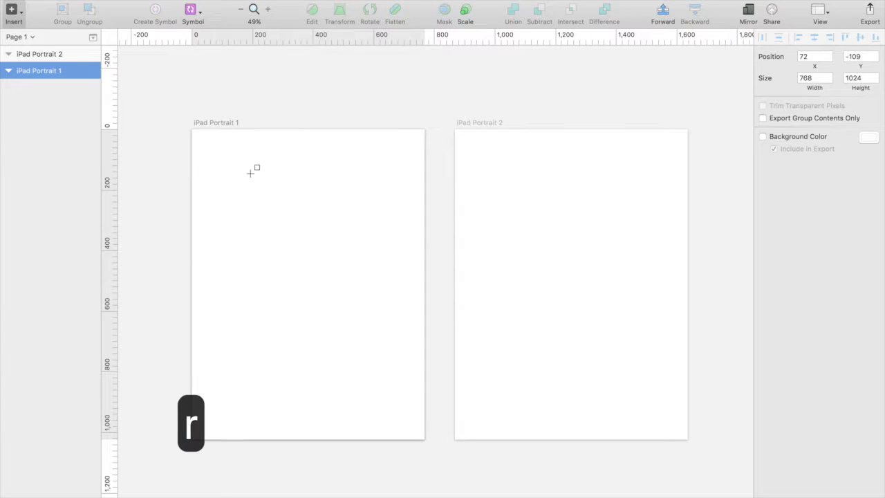
{"action": "left_click_drag", "start_coordinate": [222, 164], "coordinate": [282, 221]}
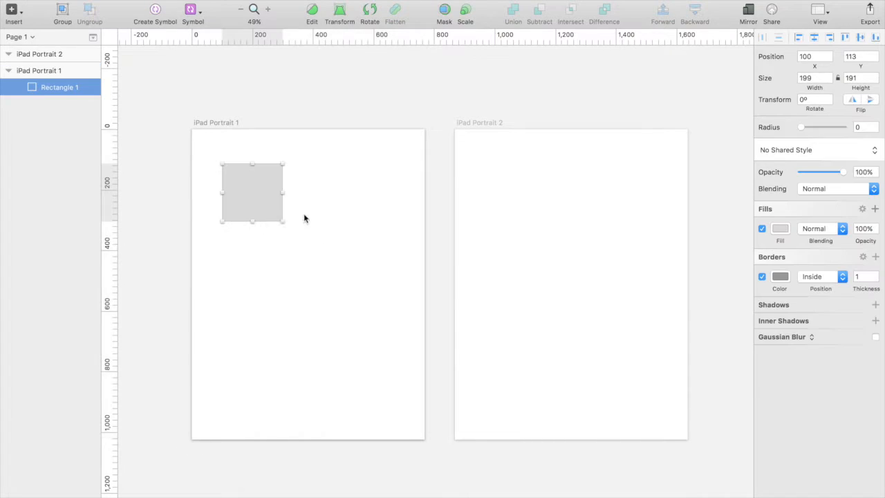
{"action": "key", "text": "o"}
{"action": "left_click_drag", "start_coordinate": [316, 198], "coordinate": [382, 264]}
Draw a tall rectangle about 120 × 288 on the iPad Portrait 2 artboard.
{"action": "key", "text": "r"}
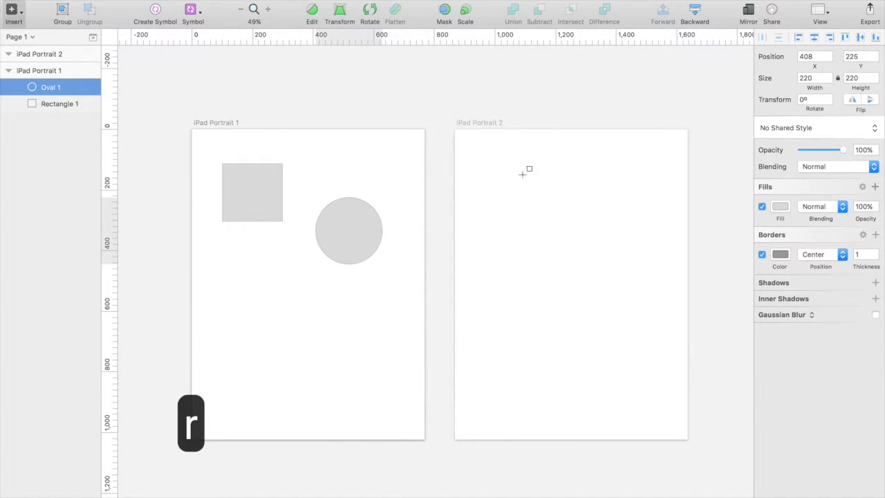
{"action": "left_click_drag", "start_coordinate": [490, 164], "coordinate": [525, 250]}
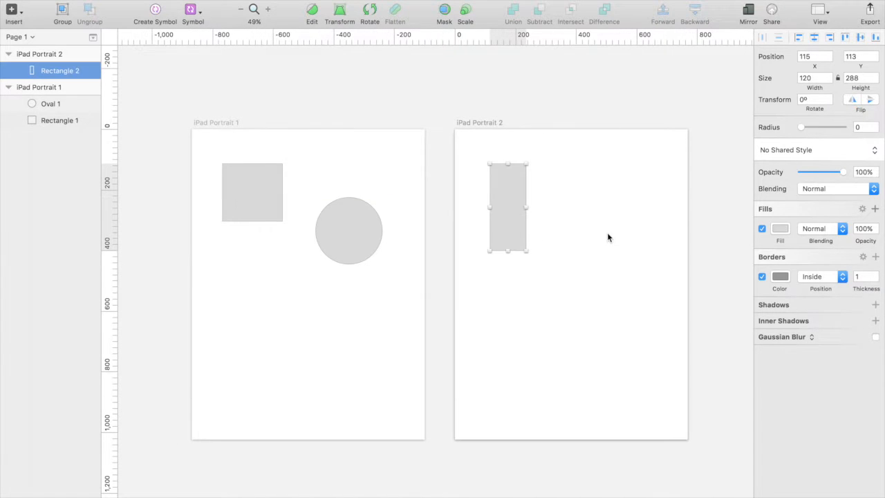
{"action": "key", "text": "o"}
{"action": "left_click_drag", "start_coordinate": [550, 281], "coordinate": [664, 225]}
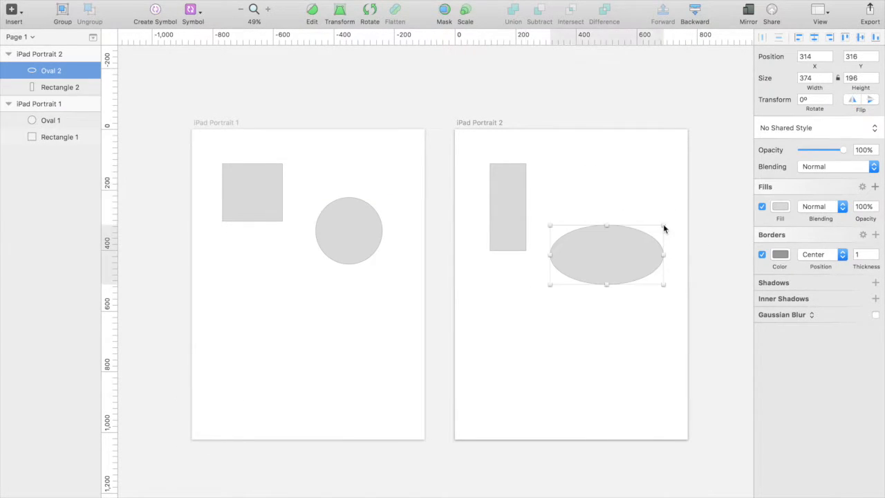
{"action": "key", "text": "BackSpace"}
Insert a five-point star about 304 × 304 on iPad Portrait 2 and move it to about X 347, Y 257.
{"action": "left_click", "coordinate": [10, 14]}
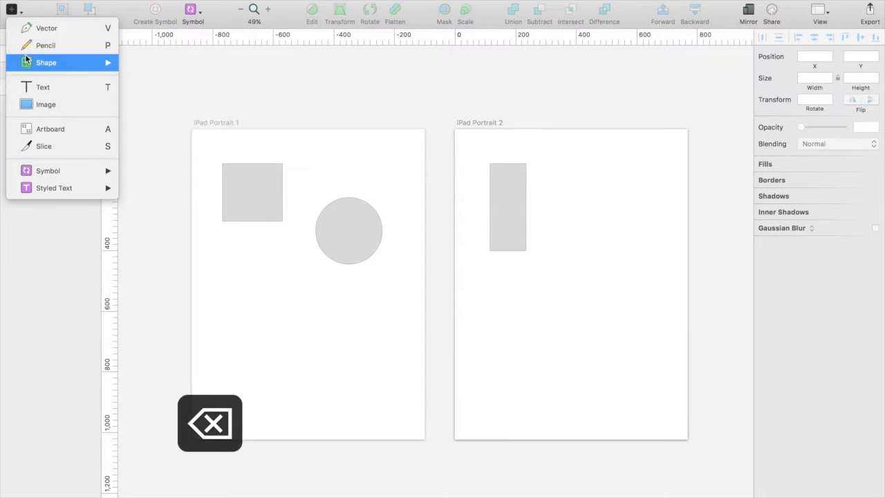
{"action": "mouse_move", "coordinate": [42, 63]}
{"action": "left_click", "coordinate": [175, 152]}
{"action": "left_click_drag", "start_coordinate": [574, 235], "coordinate": [670, 331]}
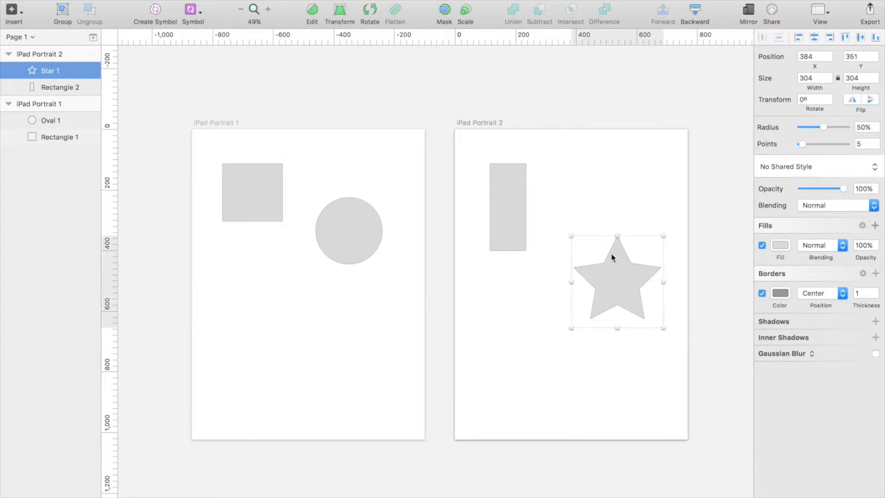
{"action": "left_click_drag", "start_coordinate": [617, 285], "coordinate": [606, 256]}
{"action": "left_click", "coordinate": [612, 357]}
Change the fill of the rectangle on iPad Portrait 1 to light blue, hex 7FBFFA.
{"action": "left_click", "coordinate": [223, 216]}
{"action": "left_click", "coordinate": [230, 211]}
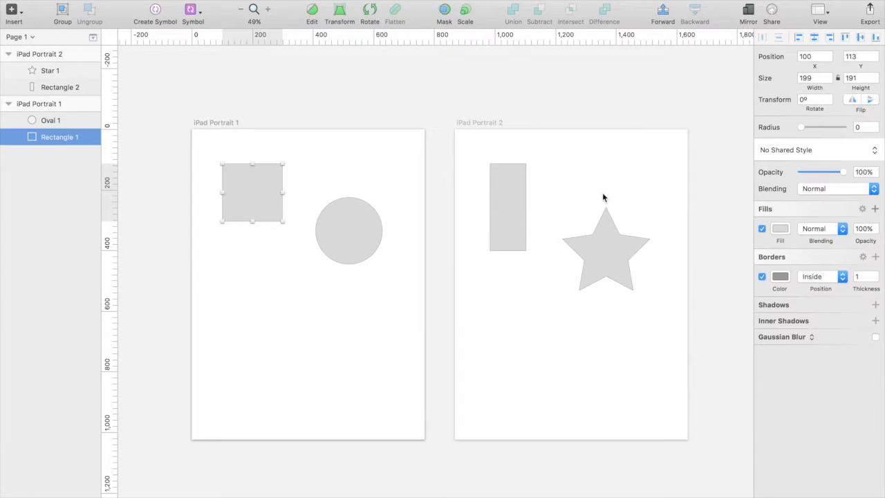
{"action": "left_click", "coordinate": [779, 229]}
{"action": "left_click_drag", "start_coordinate": [798, 299], "coordinate": [835, 270]}
{"action": "left_click_drag", "start_coordinate": [791, 365], "coordinate": [830, 366]}
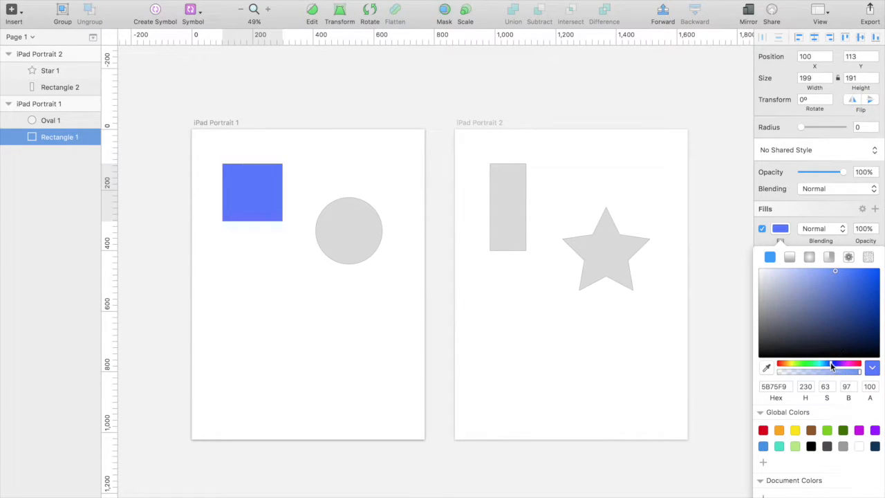
{"action": "left_click", "coordinate": [838, 276]}
{"action": "left_click_drag", "start_coordinate": [838, 276], "coordinate": [818, 270]}
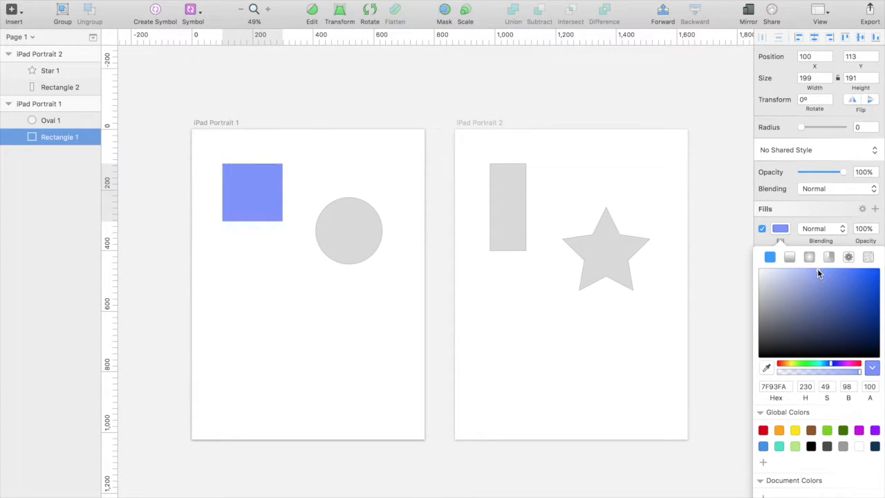
{"action": "left_click_drag", "start_coordinate": [828, 365], "coordinate": [827, 366]}
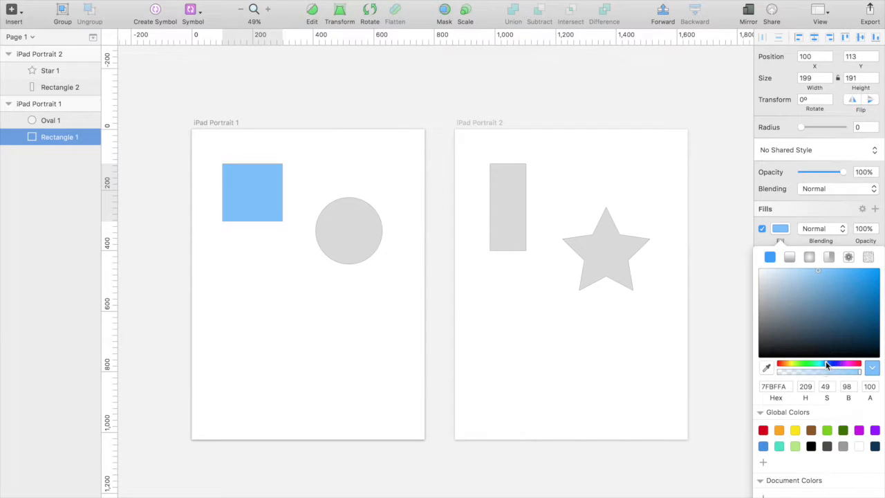
{"action": "left_click", "coordinate": [783, 227]}
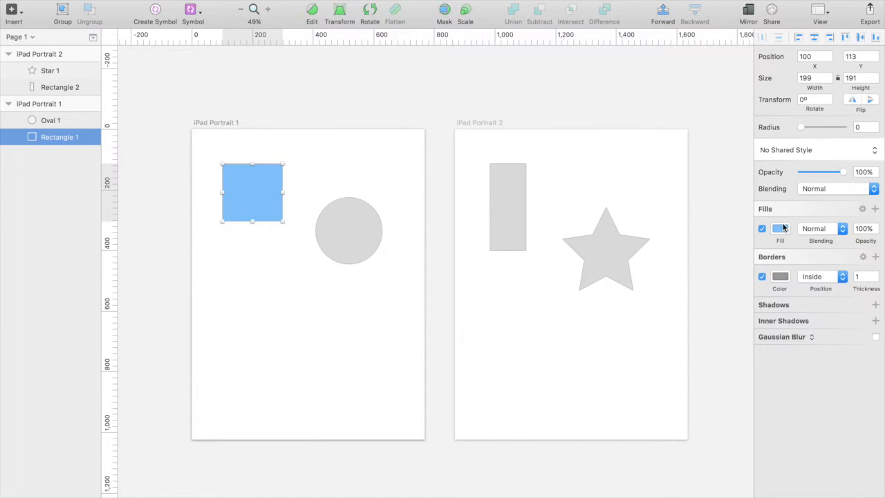
Turn off the blue rectangle's border and add a default shadow with Y 2 and blur 4.
{"action": "left_click", "coordinate": [760, 278]}
{"action": "left_click", "coordinate": [768, 304]}
{"action": "left_click", "coordinate": [799, 324]}
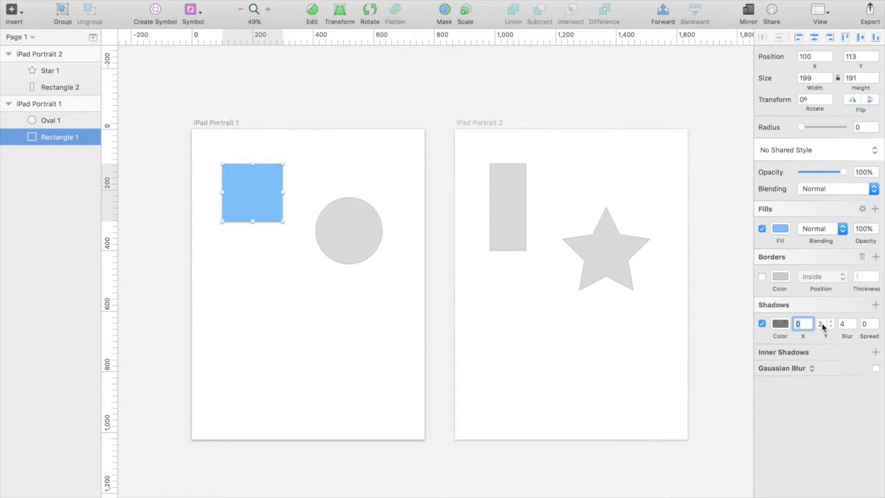
{"action": "left_click", "coordinate": [409, 352]}
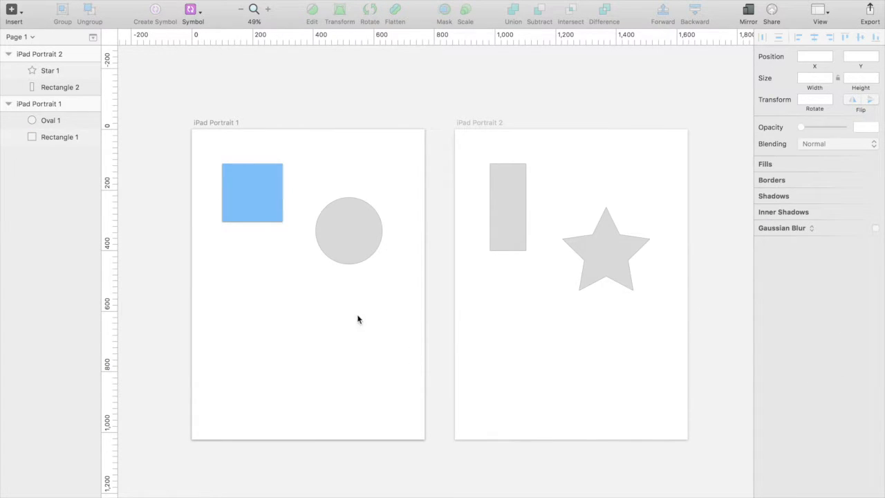
Create a new shared style named "basic shape" from the blue rectangle.
{"action": "left_click", "coordinate": [266, 203]}
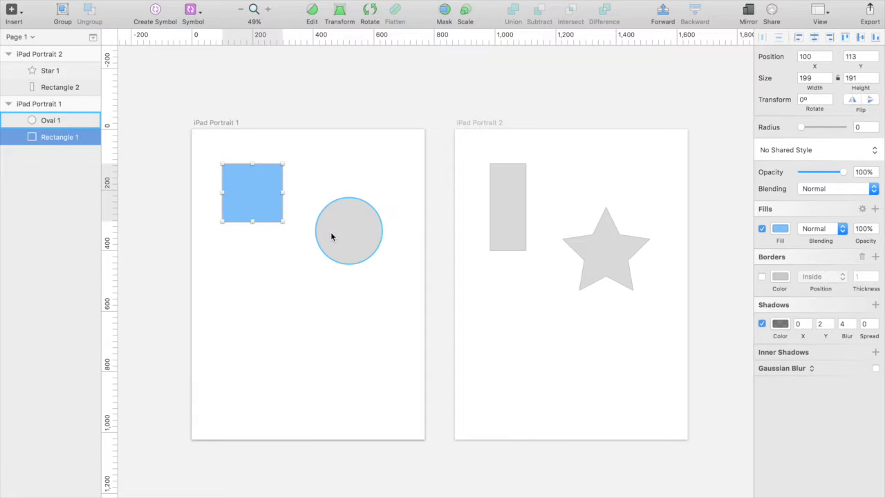
{"action": "left_click", "coordinate": [818, 151]}
{"action": "left_click", "coordinate": [846, 168]}
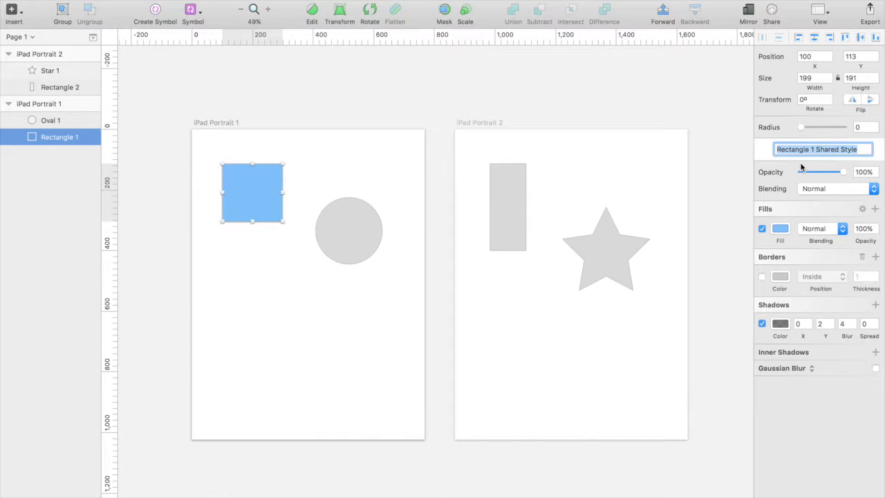
{"action": "type", "text": "basic shape"}
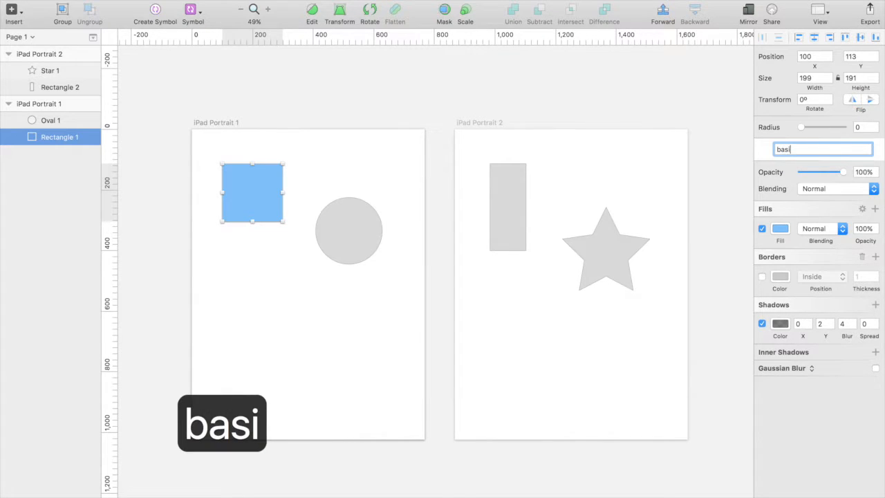
{"action": "key", "text": "Return"}
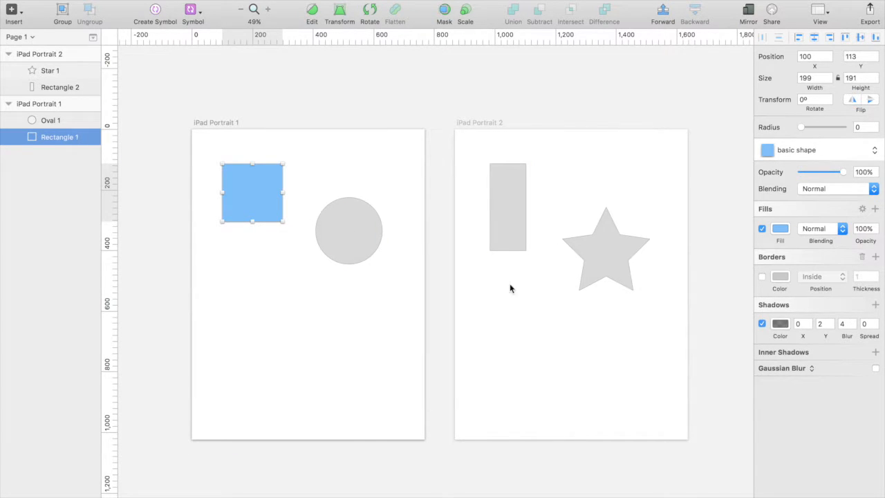
Apply the "basic shape" shared style to the circle on iPad Portrait 1.
{"action": "left_click", "coordinate": [361, 239]}
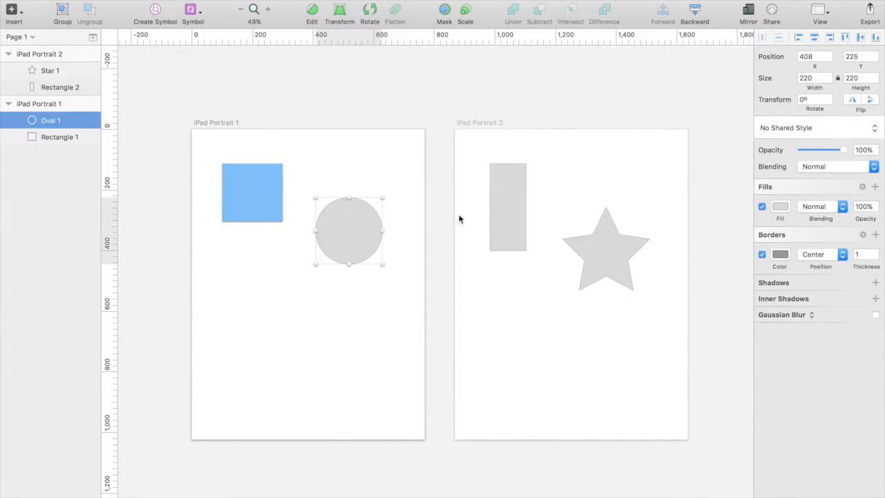
{"action": "left_click", "coordinate": [825, 127]}
{"action": "left_click", "coordinate": [807, 149]}
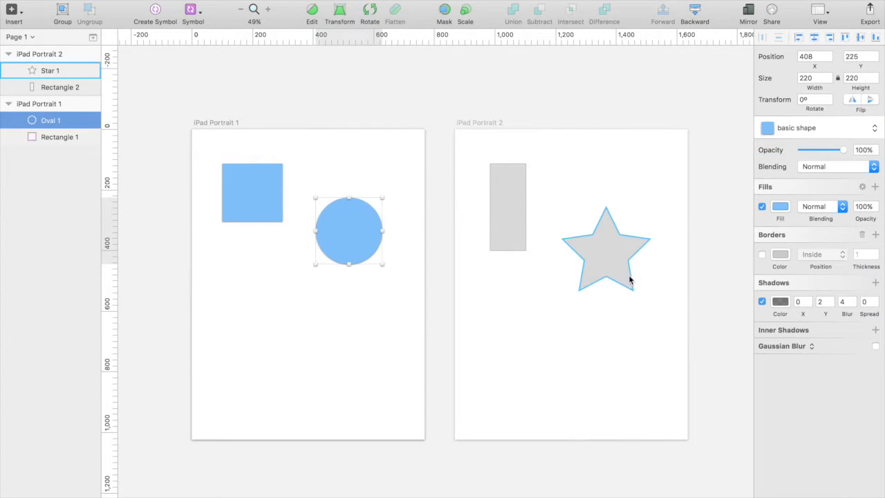
Apply the "basic shape" shared style to both the star and the tall rectangle on iPad Portrait 2.
{"action": "left_click", "coordinate": [601, 330]}
{"action": "left_click", "coordinate": [596, 280]}
{"action": "left_click", "coordinate": [509, 221], "text": "shift"}
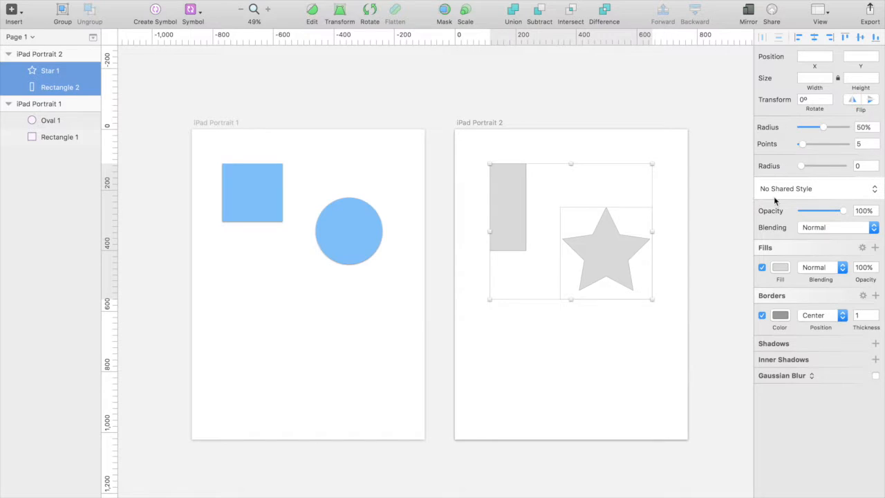
{"action": "left_click", "coordinate": [856, 188]}
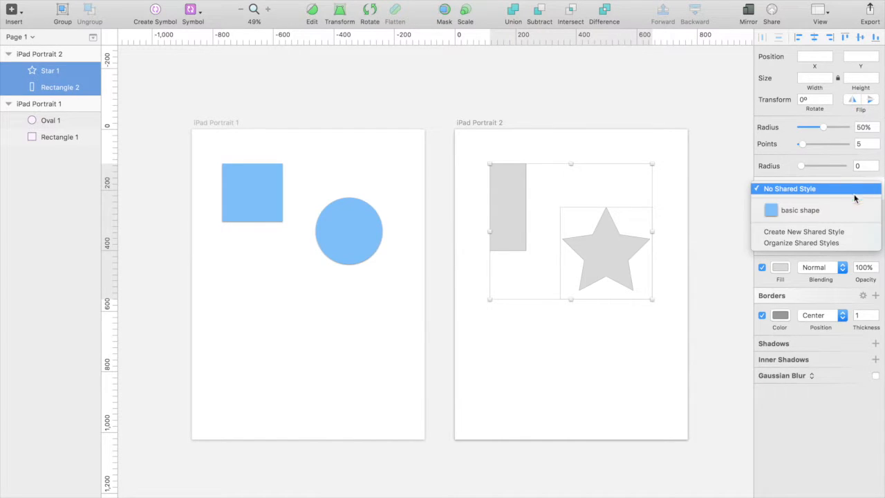
{"action": "left_click", "coordinate": [848, 212]}
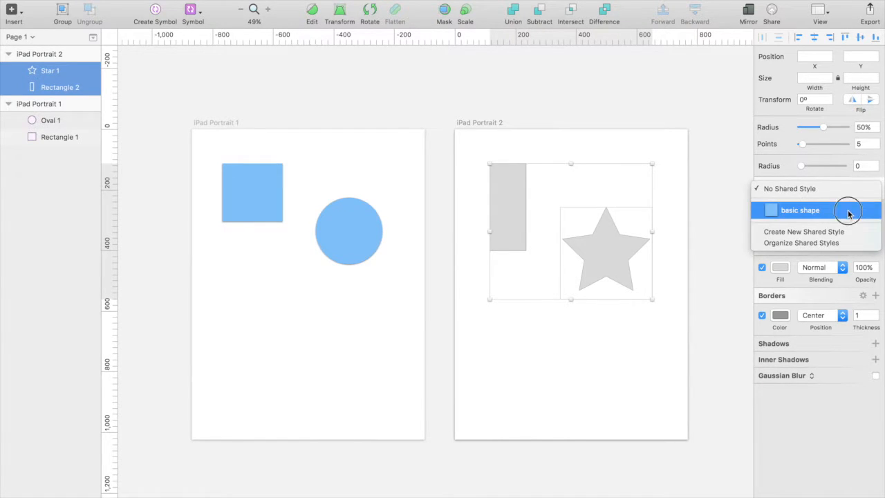
{"action": "left_click", "coordinate": [629, 344]}
Try a 10 px Gaussian blur on the rectangle on iPad Portrait 1.
{"action": "left_click", "coordinate": [266, 187]}
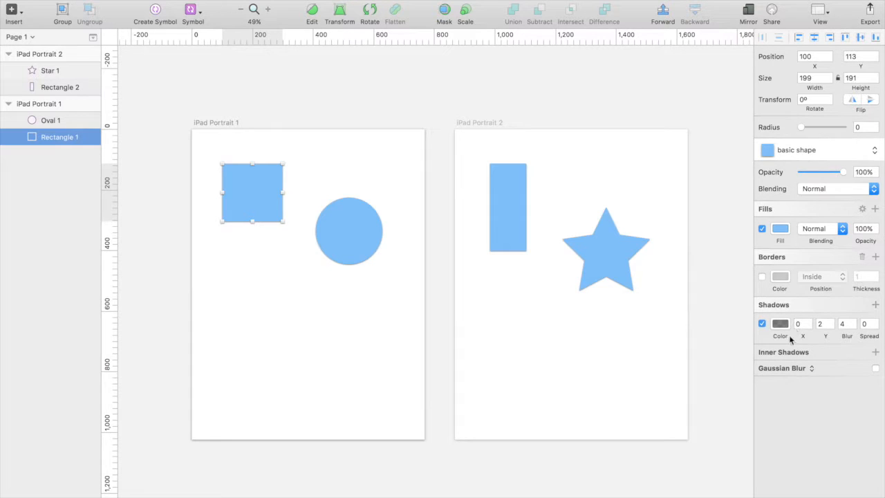
{"action": "left_click", "coordinate": [875, 369]}
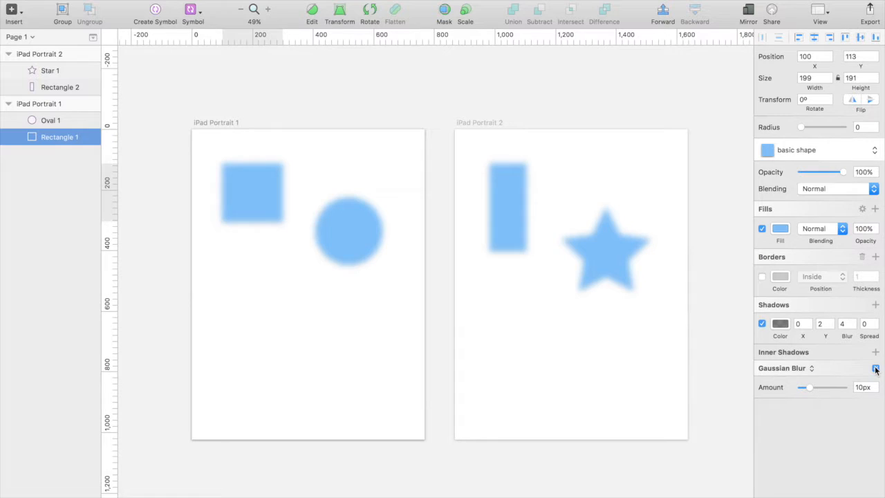
{"action": "left_click", "coordinate": [874, 369]}
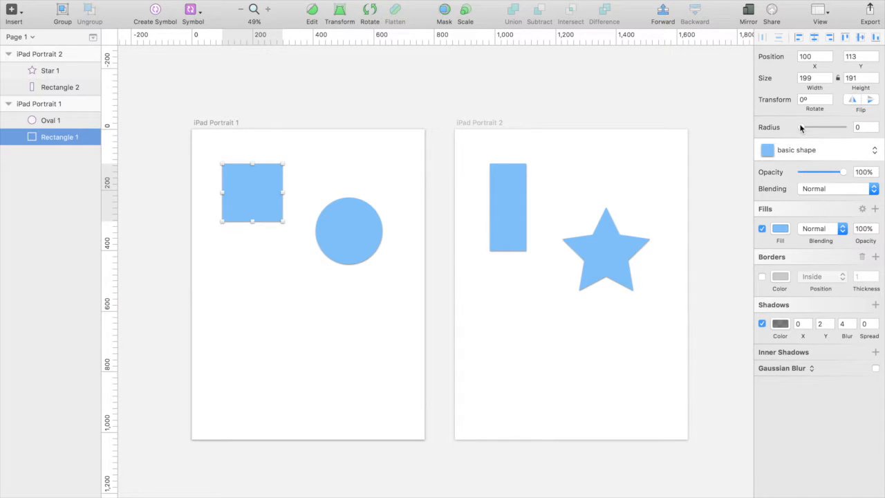
Round the corners of the rectangle on iPad Portrait 1 by increasing its radius slightly.
{"action": "left_click_drag", "start_coordinate": [800, 127], "coordinate": [817, 127]}
{"action": "left_click", "coordinate": [342, 227]}
Set the star's radius to about 46% and its number of points to 12.
{"action": "left_click", "coordinate": [611, 269]}
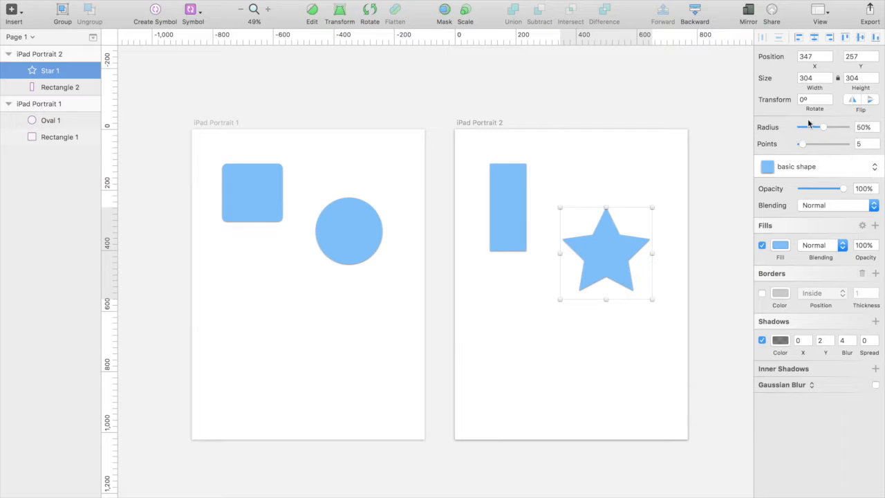
{"action": "left_click_drag", "start_coordinate": [822, 126], "coordinate": [812, 147]}
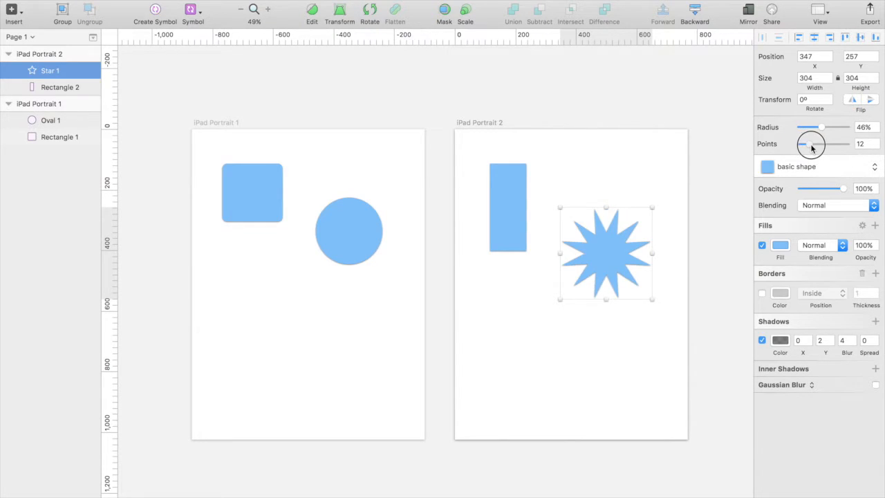
{"action": "left_click", "coordinate": [678, 162]}
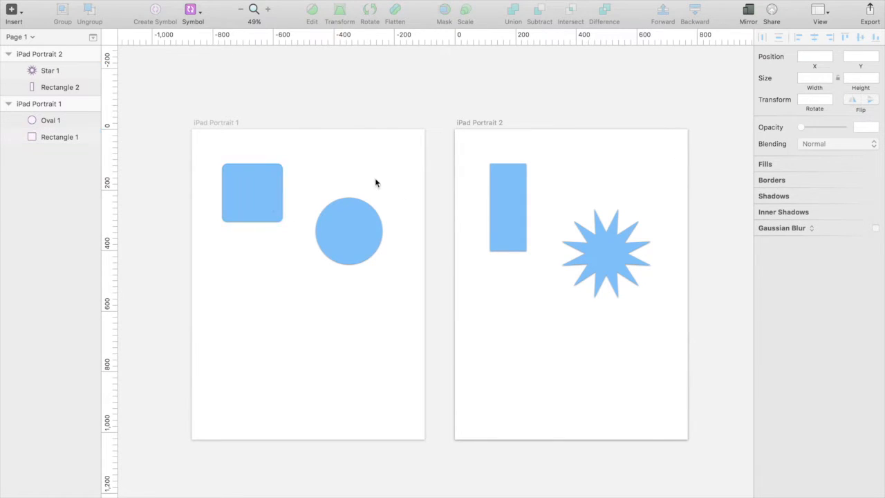
Round the corners of the tall rectangle on iPad Portrait 2.
{"action": "left_click", "coordinate": [598, 242]}
{"action": "left_click", "coordinate": [505, 219]}
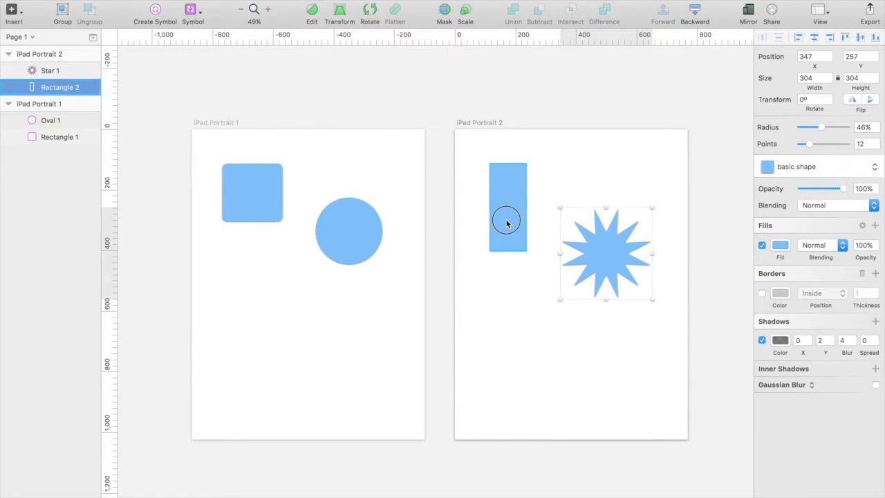
{"action": "left_click_drag", "start_coordinate": [799, 127], "coordinate": [816, 124]}
{"action": "left_click", "coordinate": [656, 168]}
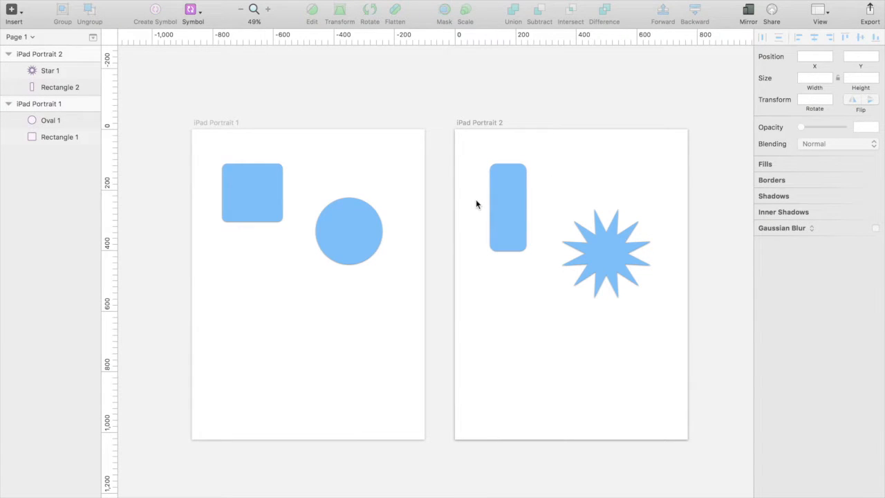
Change the circle's fill to a darker, more muted blue.
{"action": "left_click", "coordinate": [375, 221]}
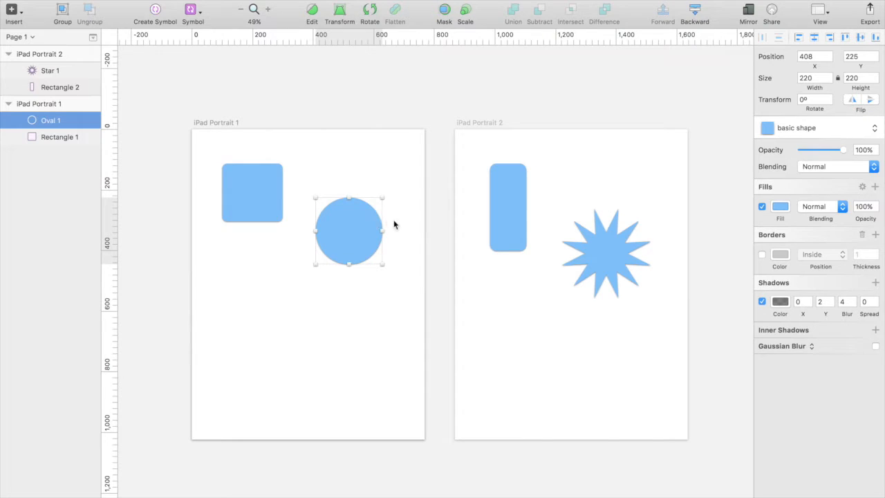
{"action": "left_click", "coordinate": [779, 205]}
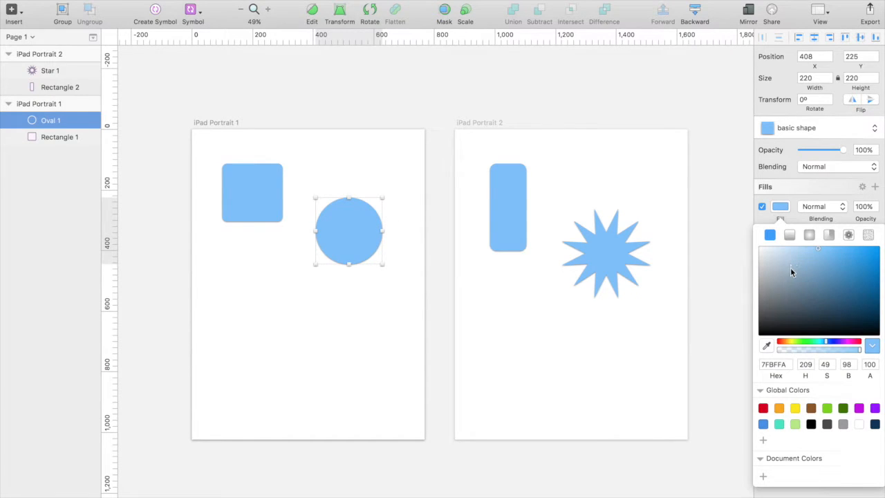
{"action": "mouse_move", "coordinate": [835, 264]}
{"action": "left_mouse_down"}
{"action": "mouse_move", "coordinate": [879, 261]}
{"action": "mouse_move", "coordinate": [826, 269]}
{"action": "left_mouse_up"}
{"action": "left_click", "coordinate": [780, 206]}
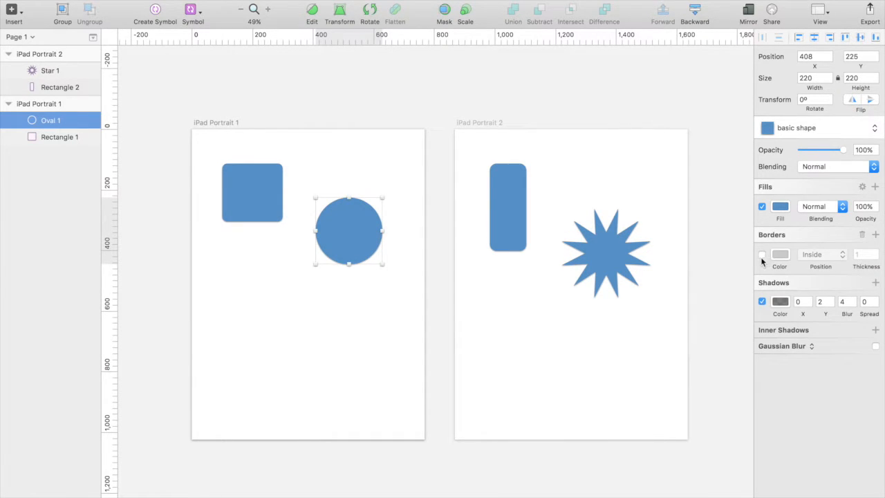
Set the circle's shadow X offset to 1 and change the shadow colour to dark red AE0023.
{"action": "left_click", "coordinate": [800, 302]}
{"action": "key", "text": "Up"}
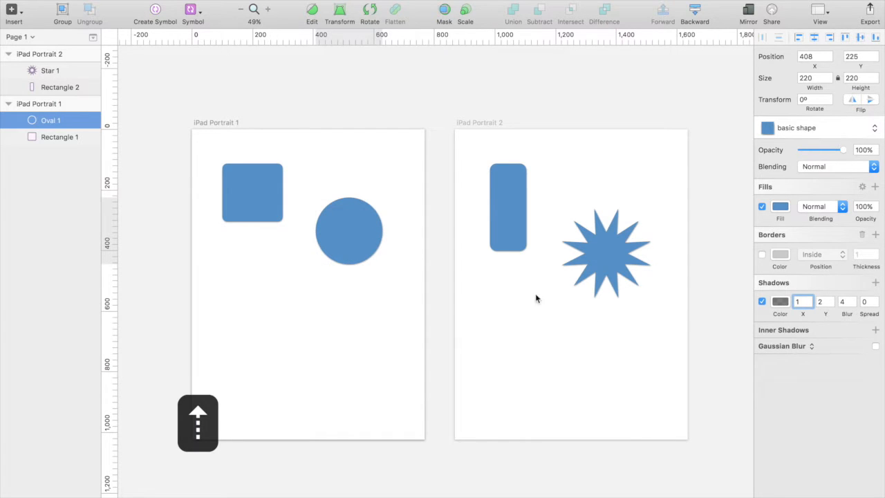
{"action": "scroll", "coordinate": [545, 289], "scroll_direction": "up", "scroll_amount": 2}
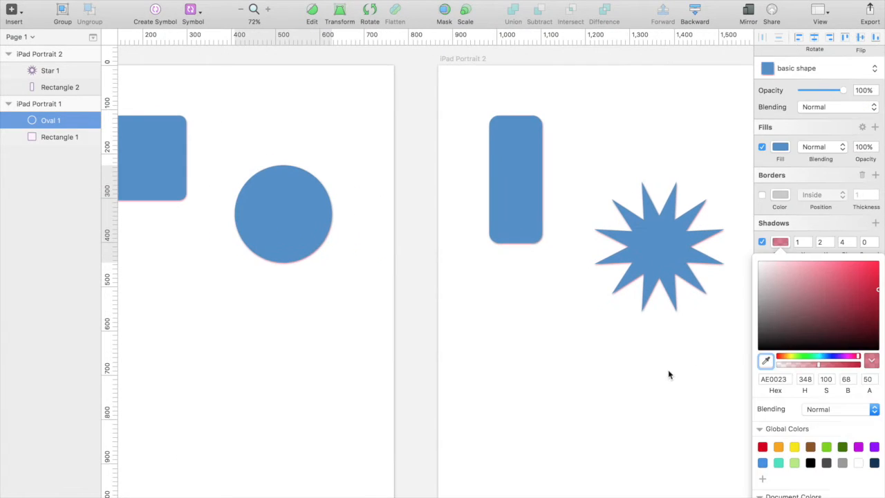
{"action": "left_click", "coordinate": [614, 365]}
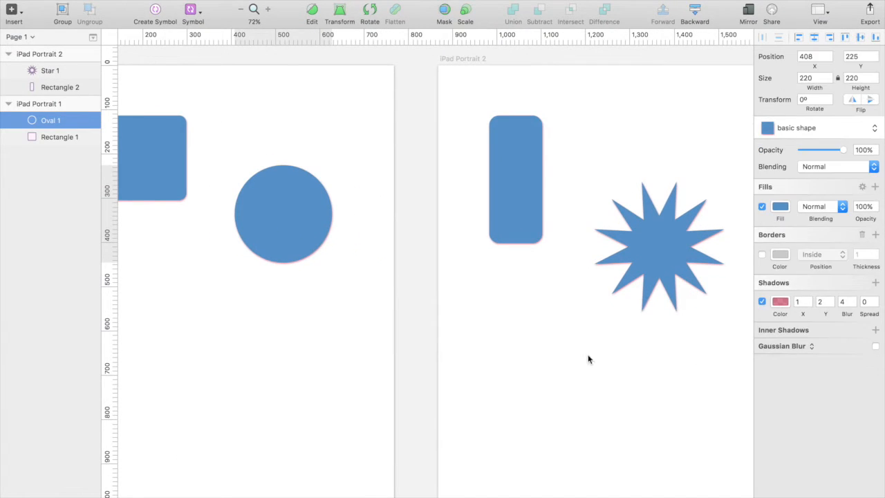
{"action": "left_click", "coordinate": [566, 348]}
{"action": "left_click", "coordinate": [291, 228]}
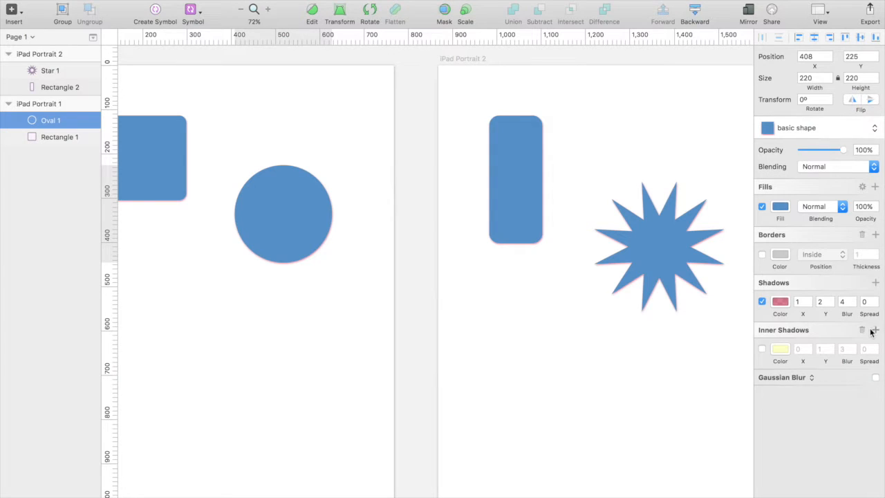
{"action": "left_click", "coordinate": [862, 329]}
{"action": "scroll", "coordinate": [449, 326], "scroll_direction": "left", "scroll_amount": 2}
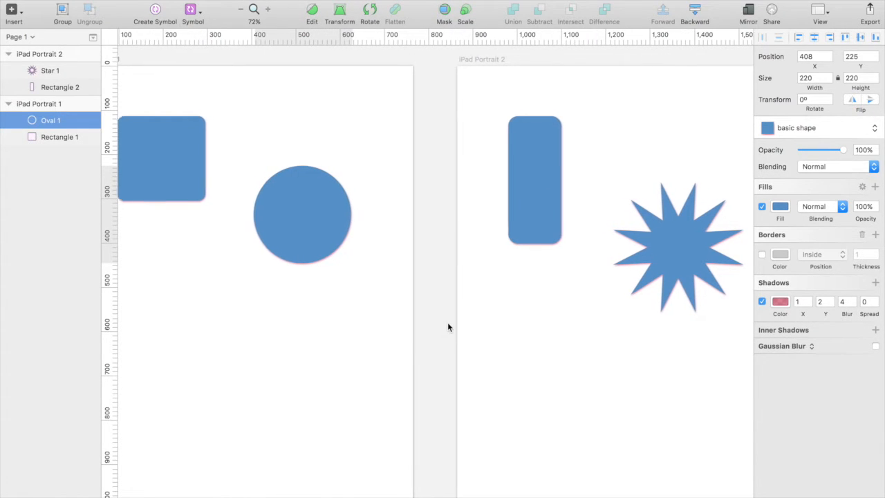
Create a new shared style from the circle and name it "less basic shape".
{"action": "left_click", "coordinate": [311, 280]}
{"action": "left_click", "coordinate": [299, 231]}
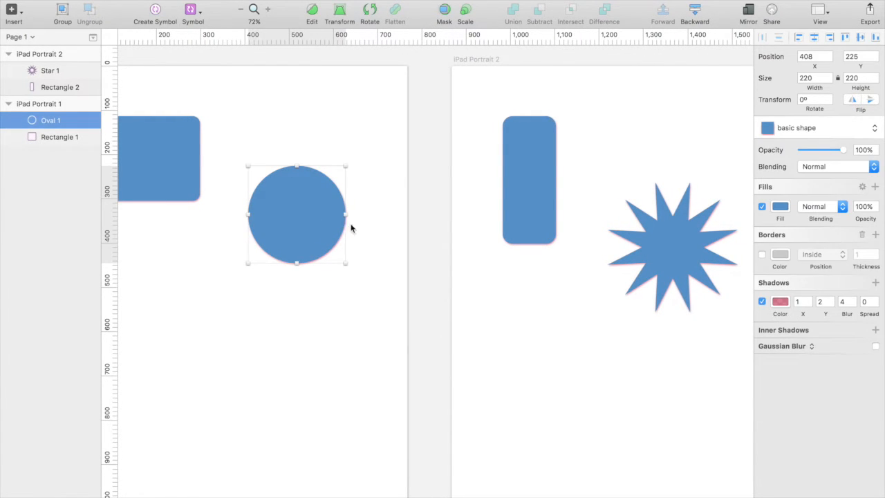
{"action": "left_click", "coordinate": [789, 132]}
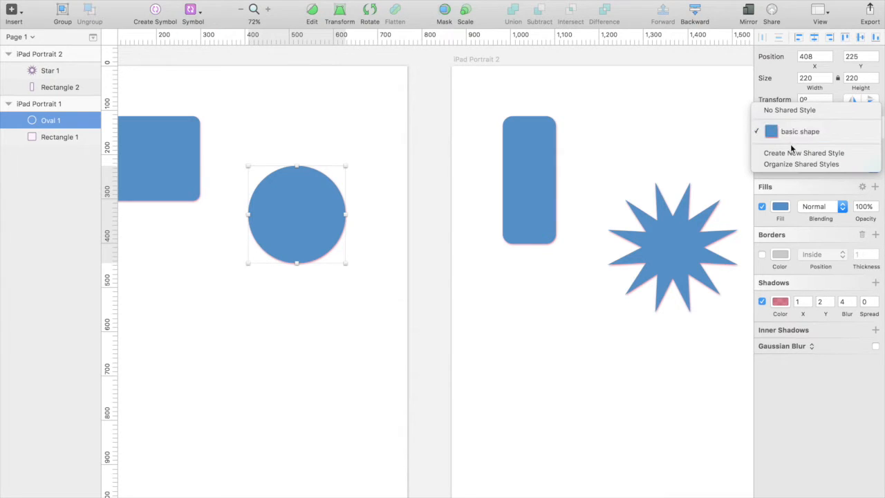
{"action": "left_click", "coordinate": [818, 153]}
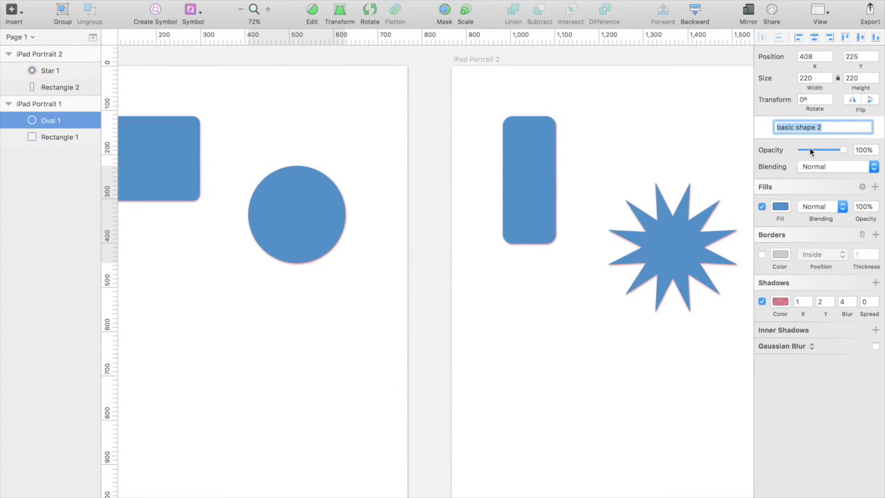
{"action": "type", "text": "less ba"}
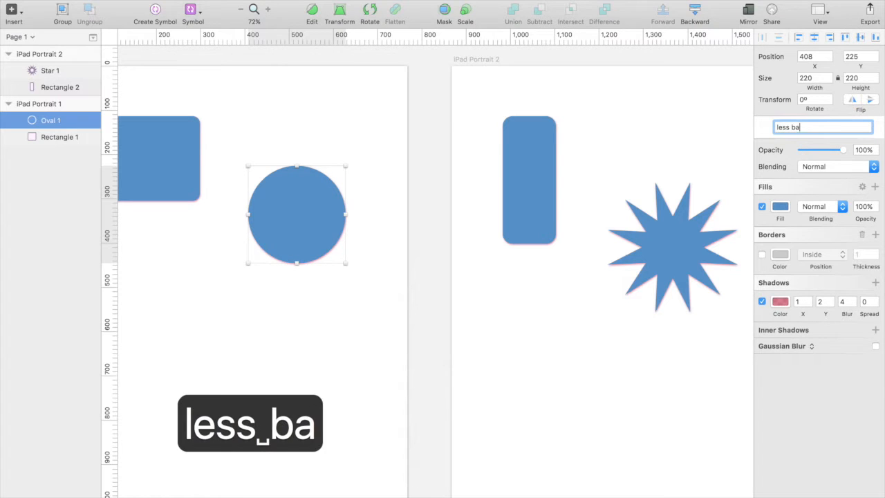
{"action": "type", "text": "sic shape"}
{"action": "key", "text": "Return"}
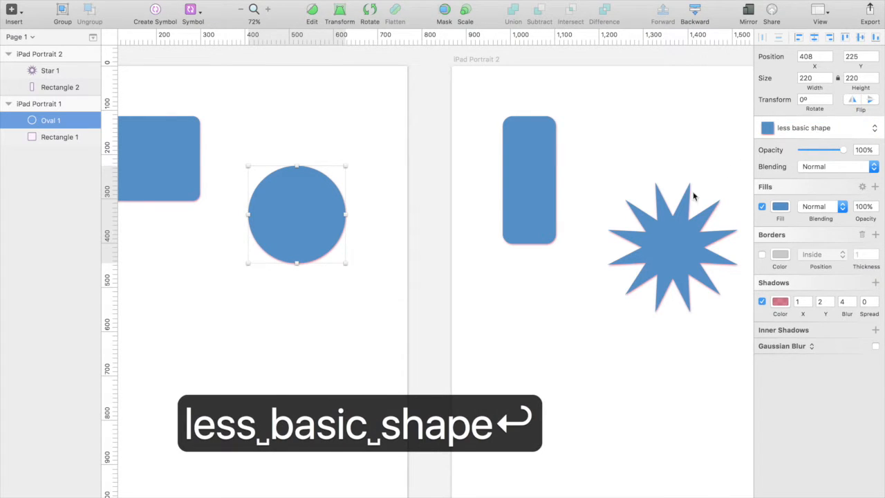
Apply the "less basic shape" shared style to the star on iPad Portrait 2.
{"action": "left_click", "coordinate": [657, 245]}
{"action": "left_click", "coordinate": [779, 165]}
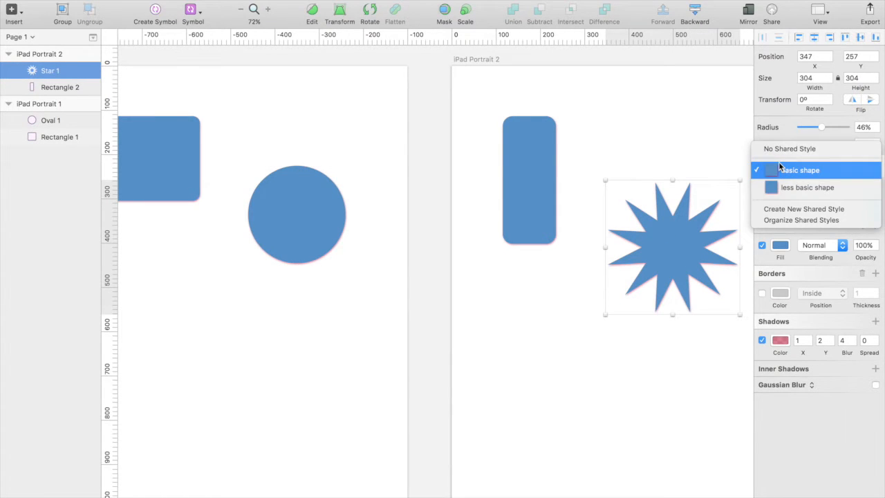
{"action": "left_click", "coordinate": [788, 188]}
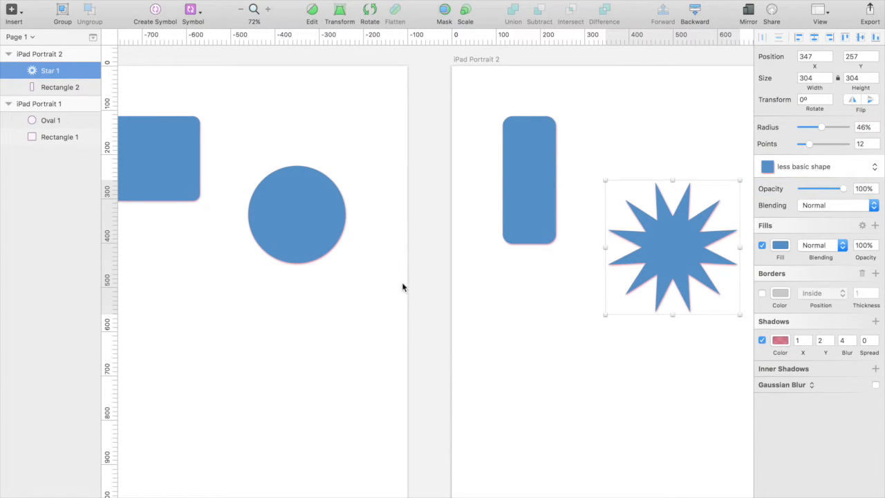
Turn off the shadow of the "less basic shape" style through the circle.
{"action": "left_click", "coordinate": [299, 226]}
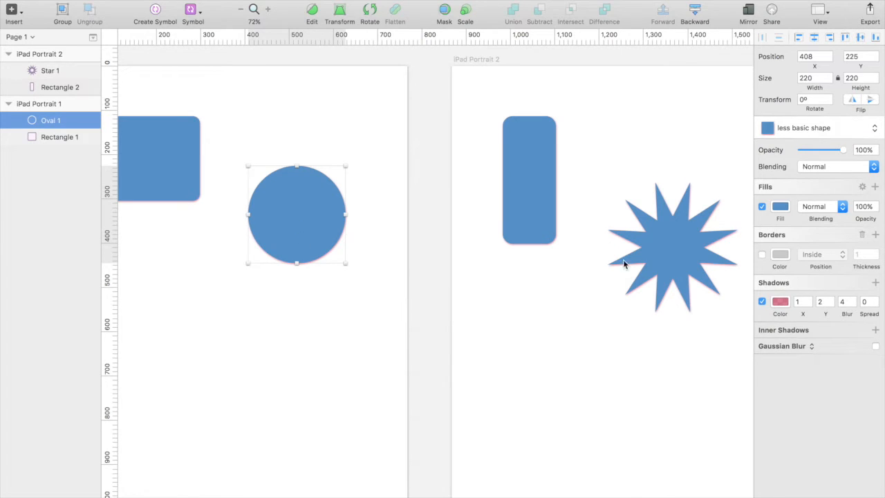
{"action": "left_click", "coordinate": [777, 302]}
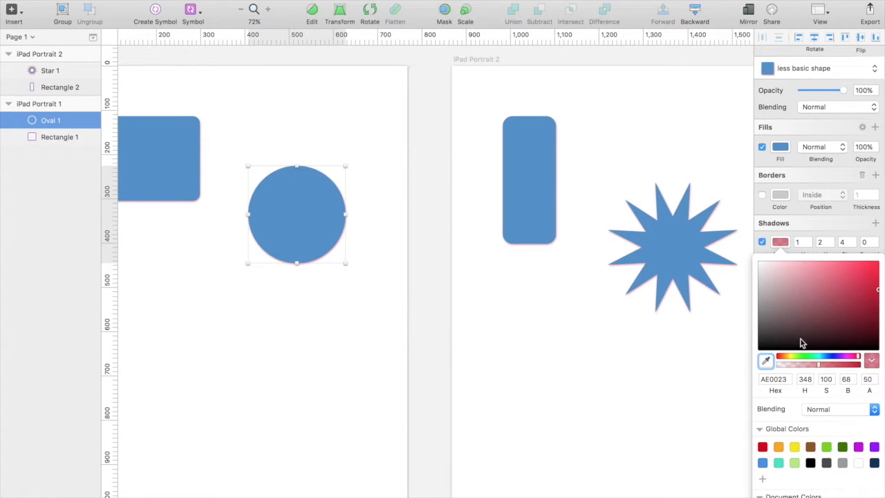
{"action": "left_click", "coordinate": [762, 243]}
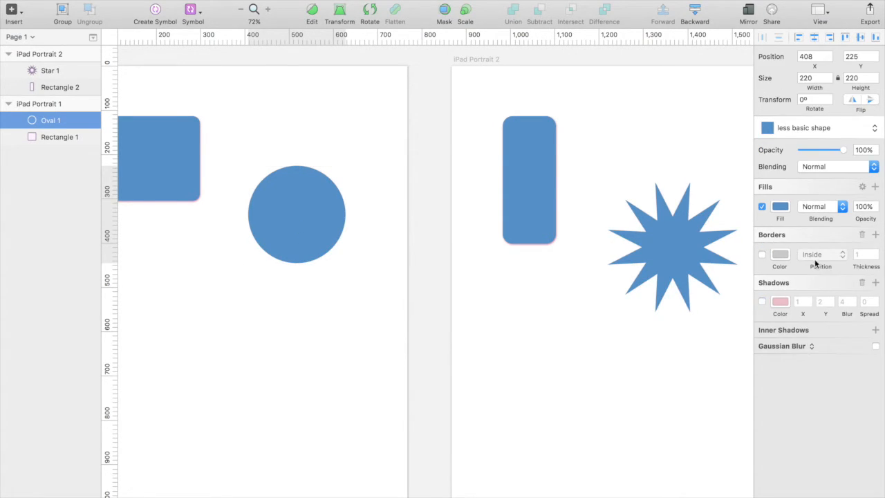
Change the circle's fill from blue to green by shifting its hue.
{"action": "left_click", "coordinate": [778, 207]}
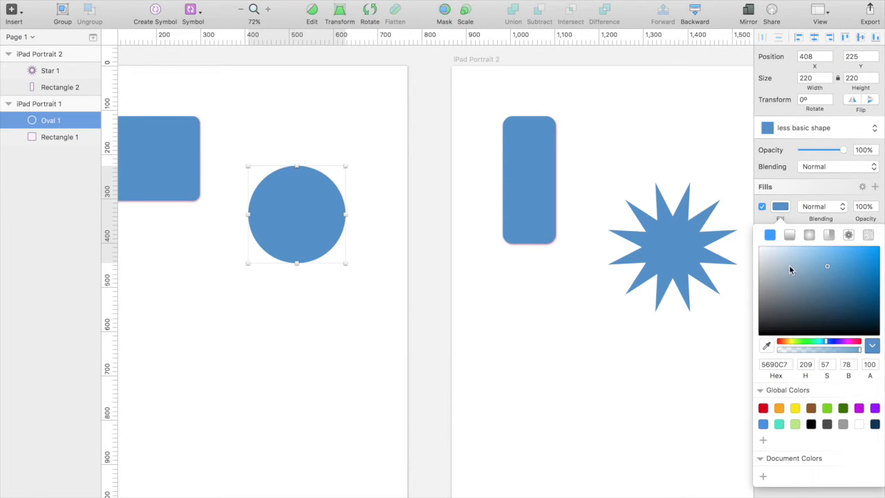
{"action": "left_click_drag", "start_coordinate": [800, 342], "coordinate": [808, 342]}
{"action": "left_click", "coordinate": [534, 423]}
{"action": "left_click", "coordinate": [513, 419]}
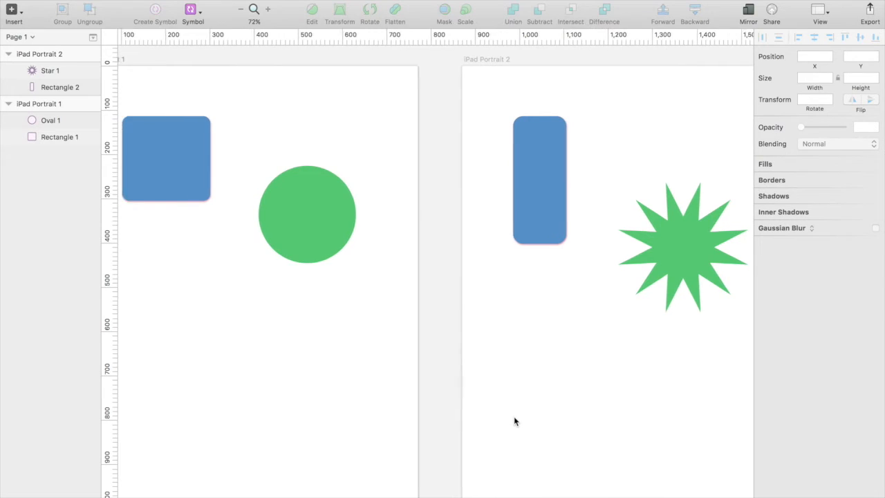
Delete "less basic shape" from the layer styles while organizing the shared styles.
{"action": "scroll", "coordinate": [513, 418], "scroll_direction": "down", "scroll_amount": 2}
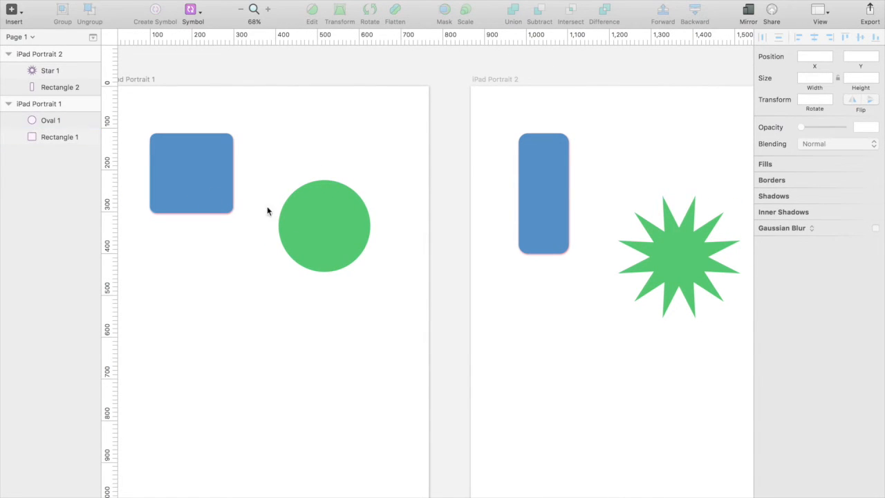
{"action": "left_click", "coordinate": [333, 230]}
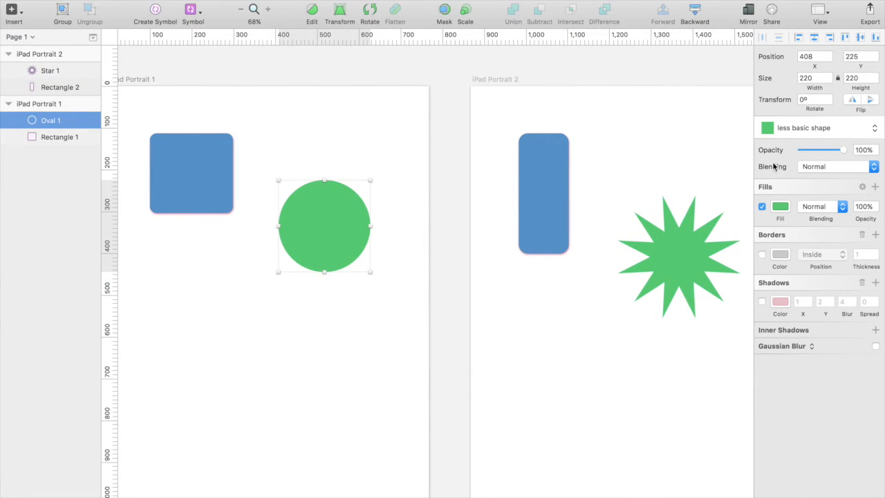
{"action": "left_click", "coordinate": [792, 129]}
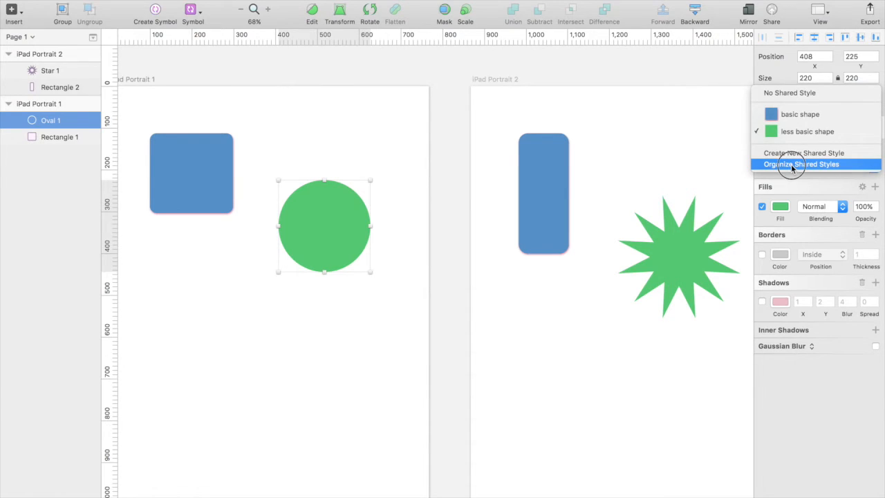
{"action": "left_click", "coordinate": [857, 170]}
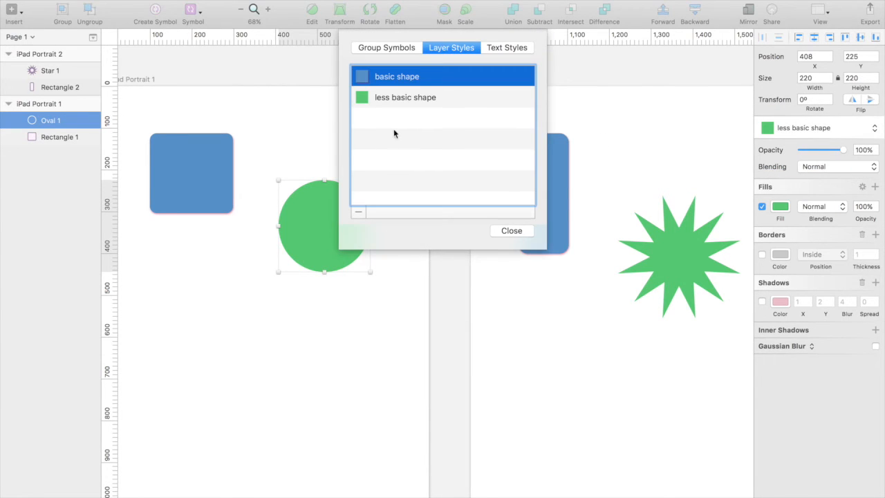
{"action": "left_click", "coordinate": [400, 96]}
{"action": "left_click", "coordinate": [391, 80]}
{"action": "left_click", "coordinate": [413, 97]}
{"action": "left_click", "coordinate": [395, 83]}
{"action": "left_click", "coordinate": [398, 101]}
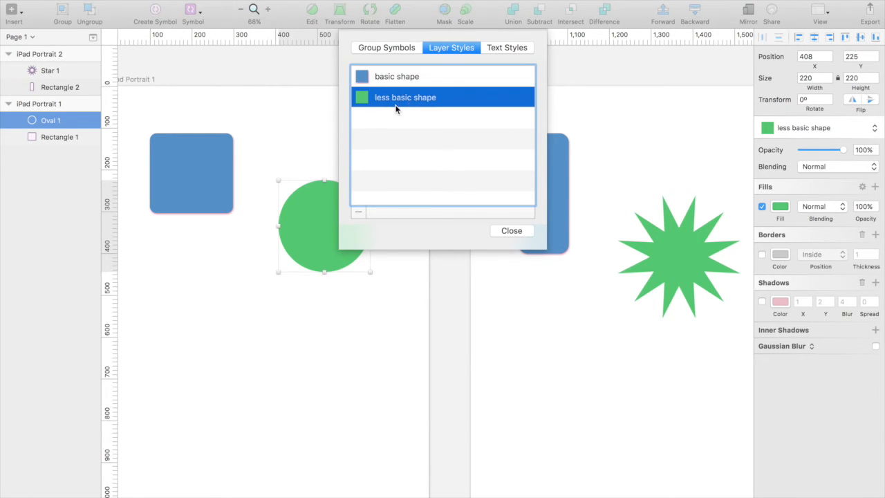
{"action": "left_click", "coordinate": [358, 213]}
{"action": "left_click", "coordinate": [511, 230]}
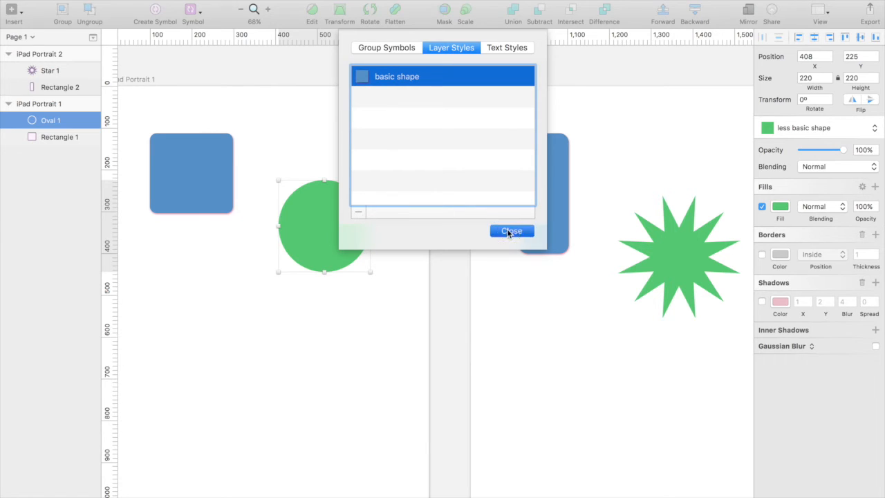
Check the shared style assignment of the green circle and the star.
{"action": "left_click", "coordinate": [376, 379]}
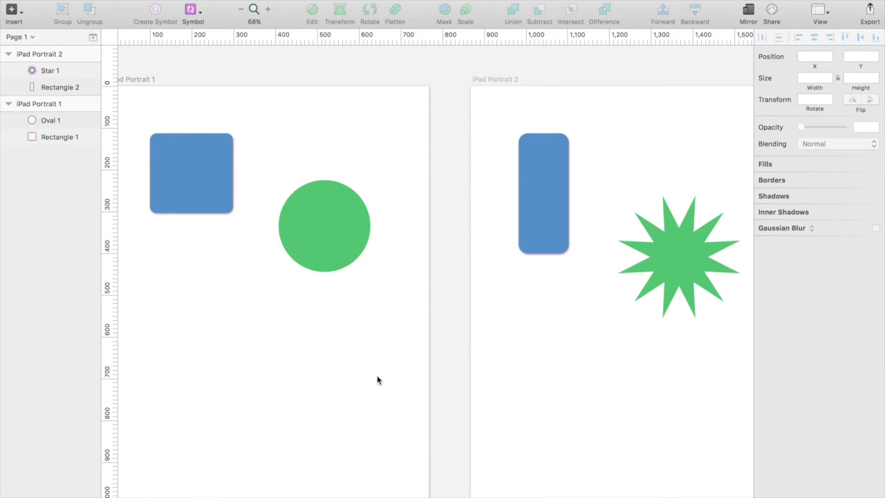
{"action": "left_click", "coordinate": [325, 219]}
{"action": "left_click", "coordinate": [668, 263]}
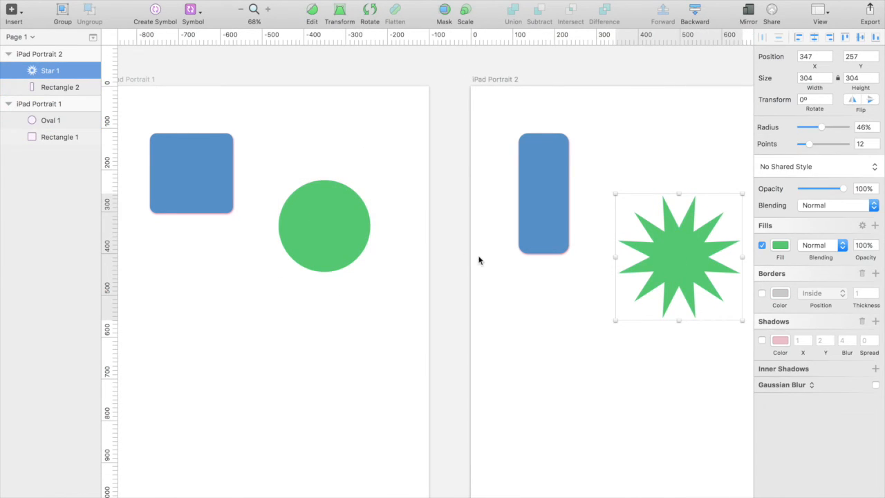
{"action": "left_click", "coordinate": [362, 235]}
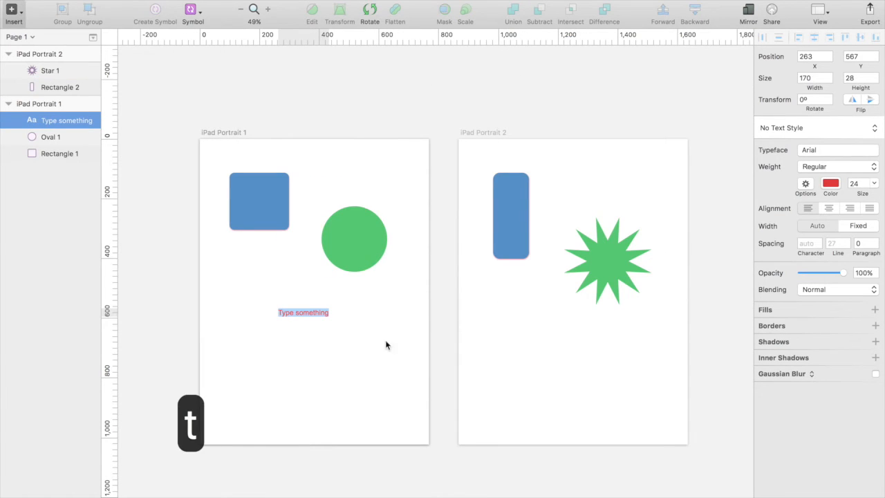
Insert "Type something" text layers below the shapes on iPad Portrait 1 and iPad Portrait 2.
{"action": "key", "text": "Escape"}
{"action": "key", "text": "t"}
{"action": "left_click", "coordinate": [574, 341]}
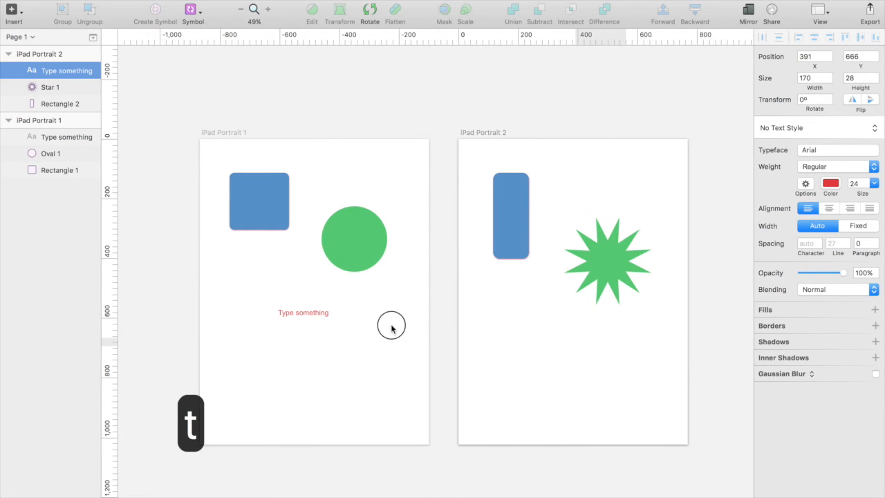
Select the text layers on both artboards and start creating a new text style from them.
{"action": "left_click", "coordinate": [313, 314], "text": "shift"}
{"action": "left_click", "coordinate": [791, 127]}
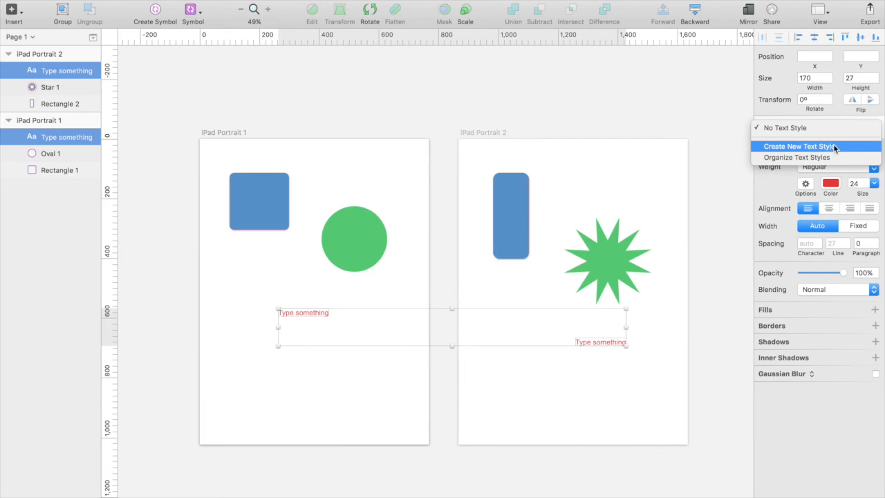